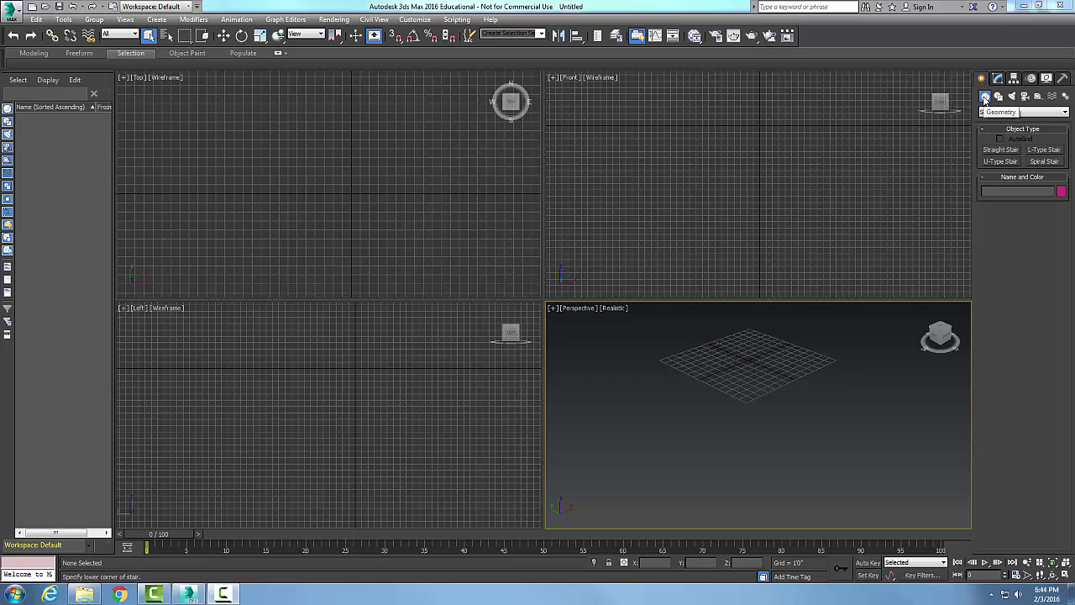
Switch the Create panel's Geometry category from Standard Primitives to Stairs.
click(1065, 112)
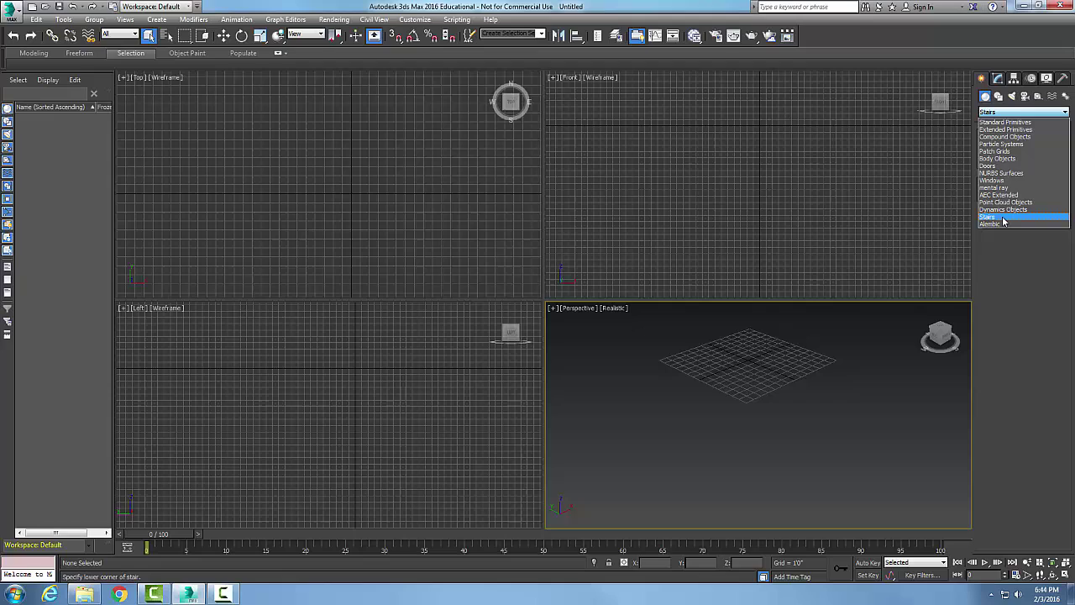
click(991, 217)
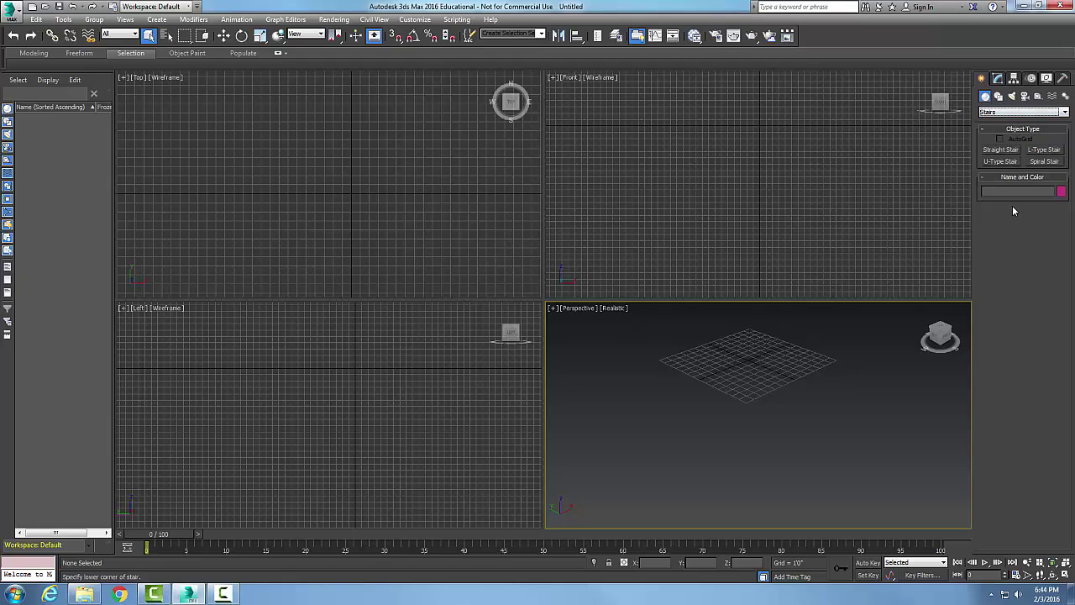
Draw an L-Type Stair in the Top viewport, setting both flights and the height.
click(1045, 152)
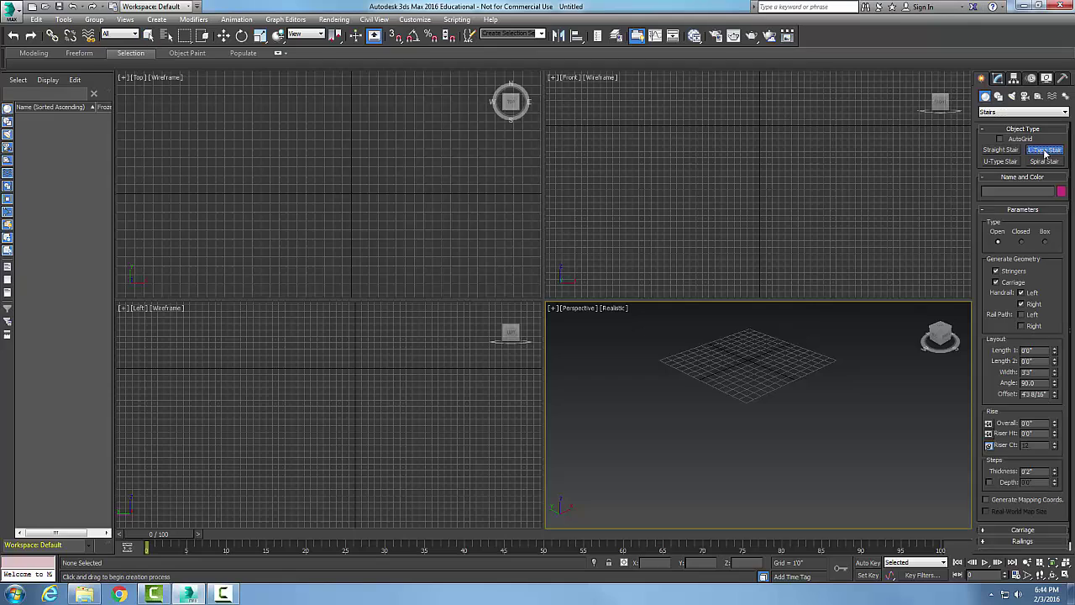
click(158, 192)
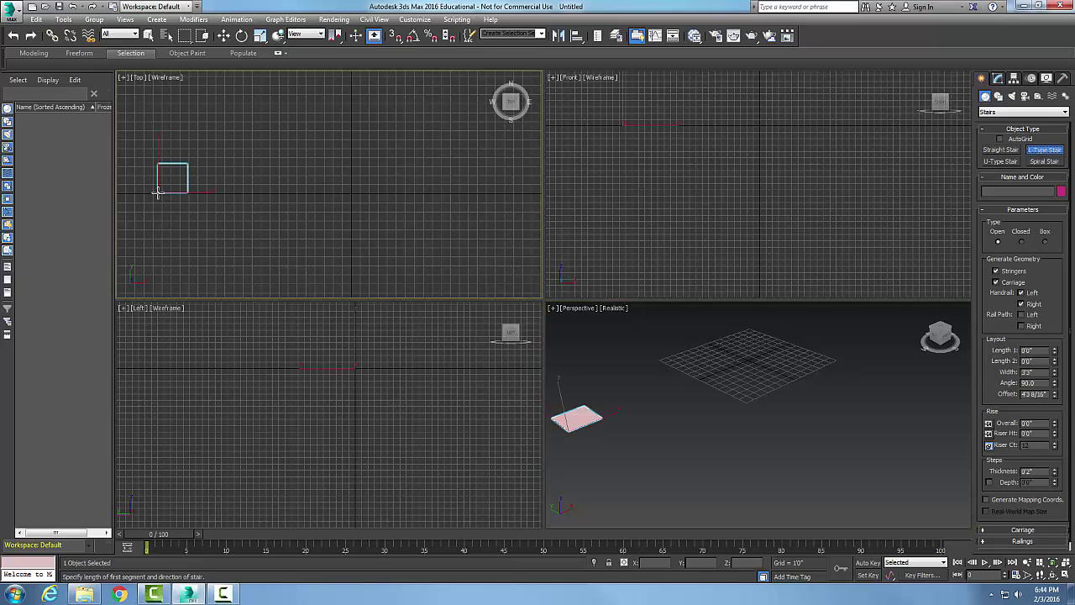
drag(157, 192, 281, 192)
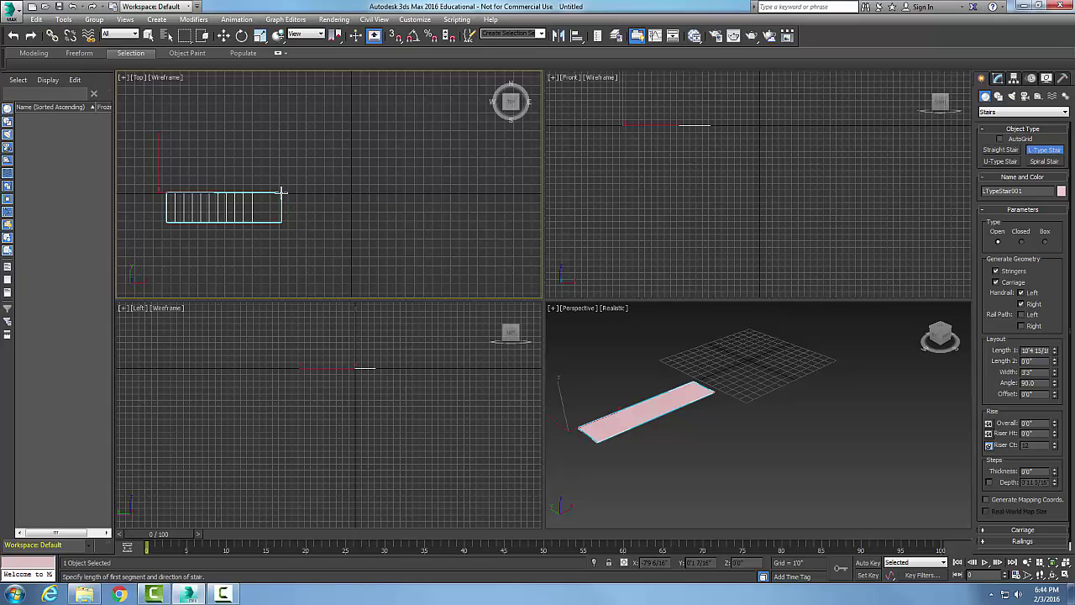
drag(281, 191, 252, 193)
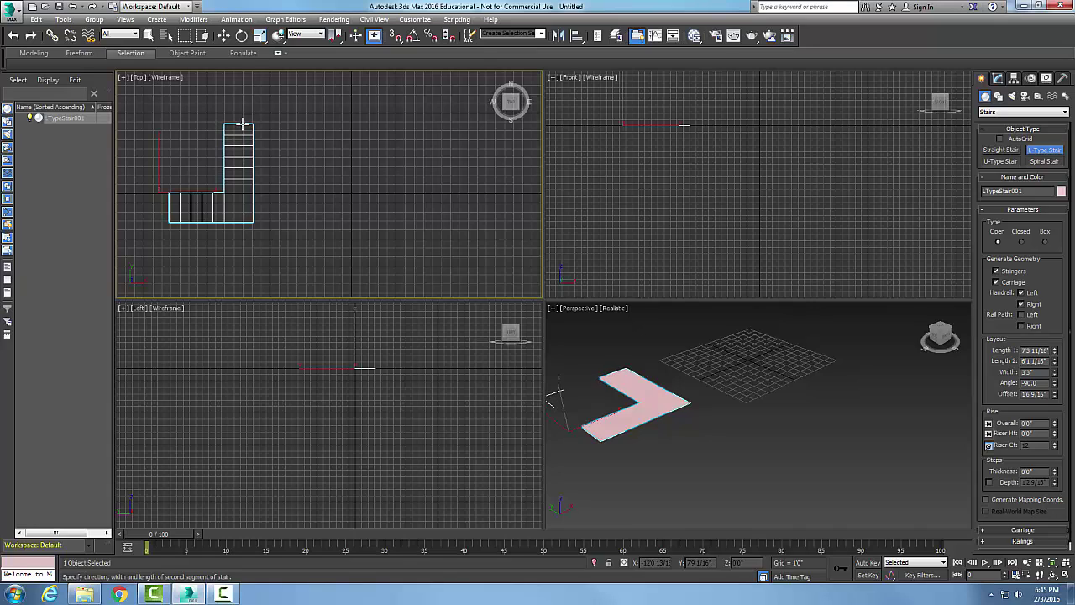
click(242, 132)
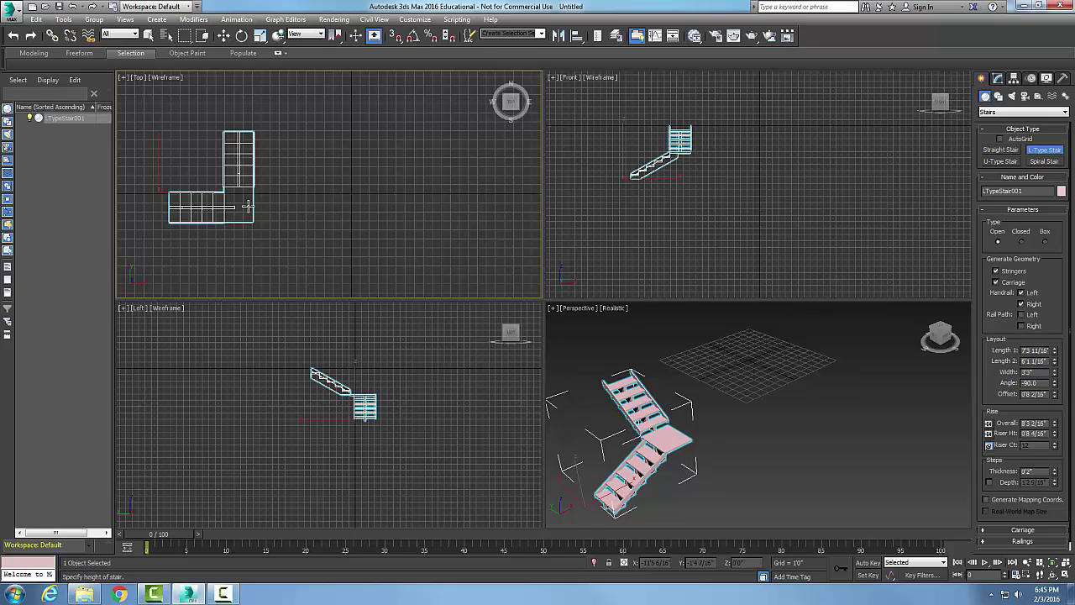
click(247, 205)
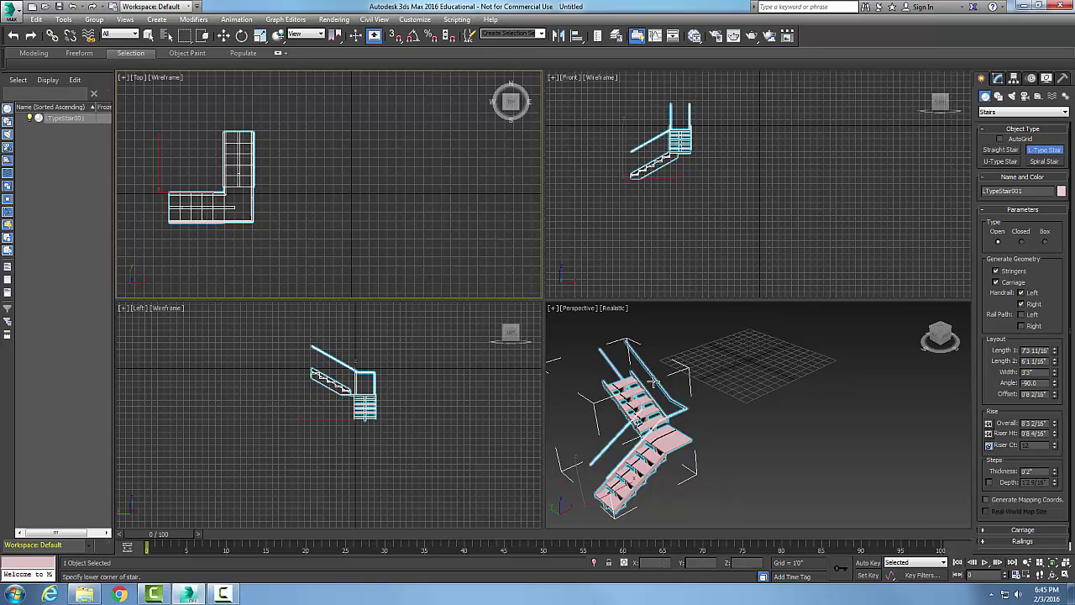
Cancel two stray staircase attempts in the Perspective view and exit stair creation.
click(779, 430)
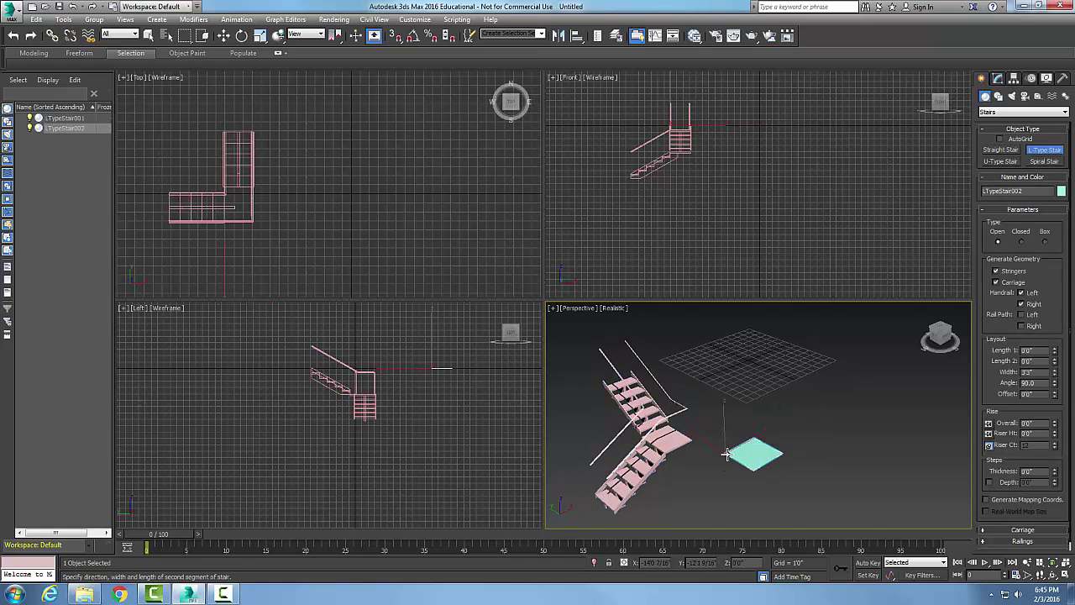
right_click(727, 454)
middle_drag(727, 454, 833, 426)
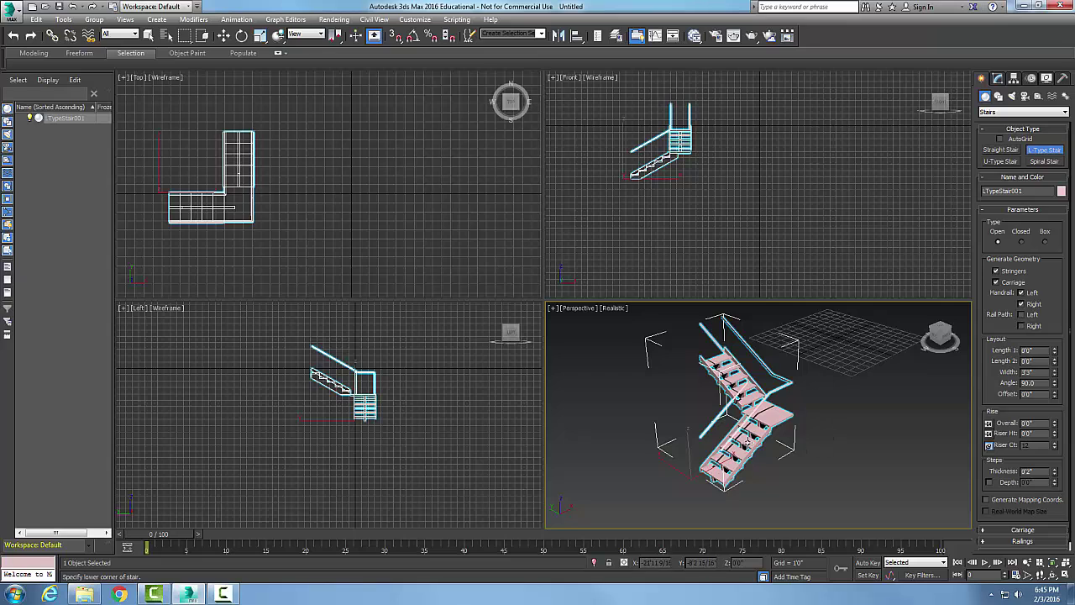
drag(809, 436, 748, 442)
right_click(751, 445)
right_click(749, 445)
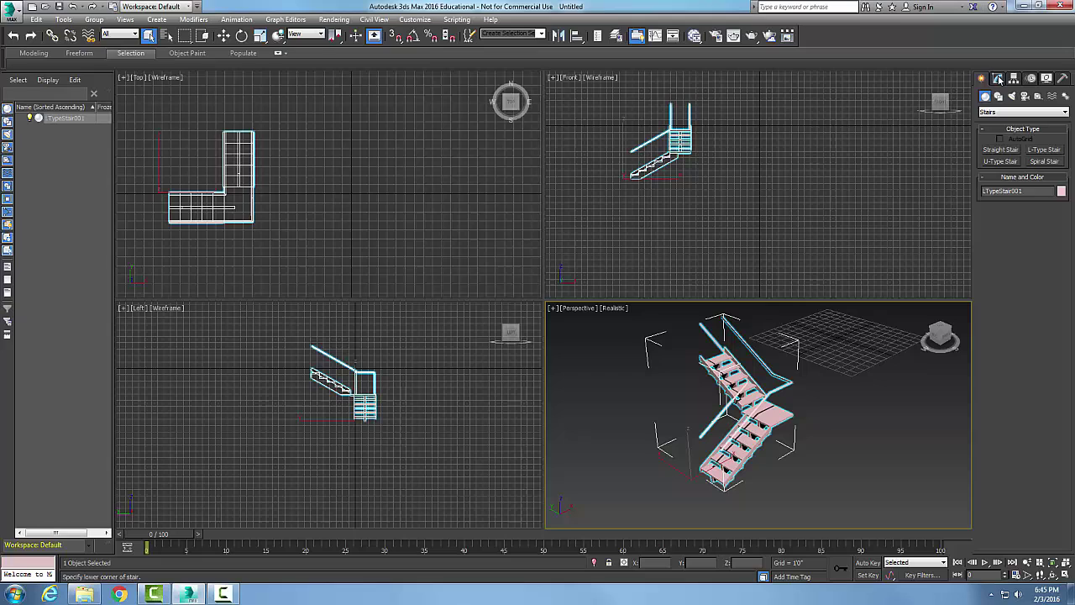
In the Modify panel, cycle LTypeStair001's type through Closed and Box, then back to Open.
click(998, 78)
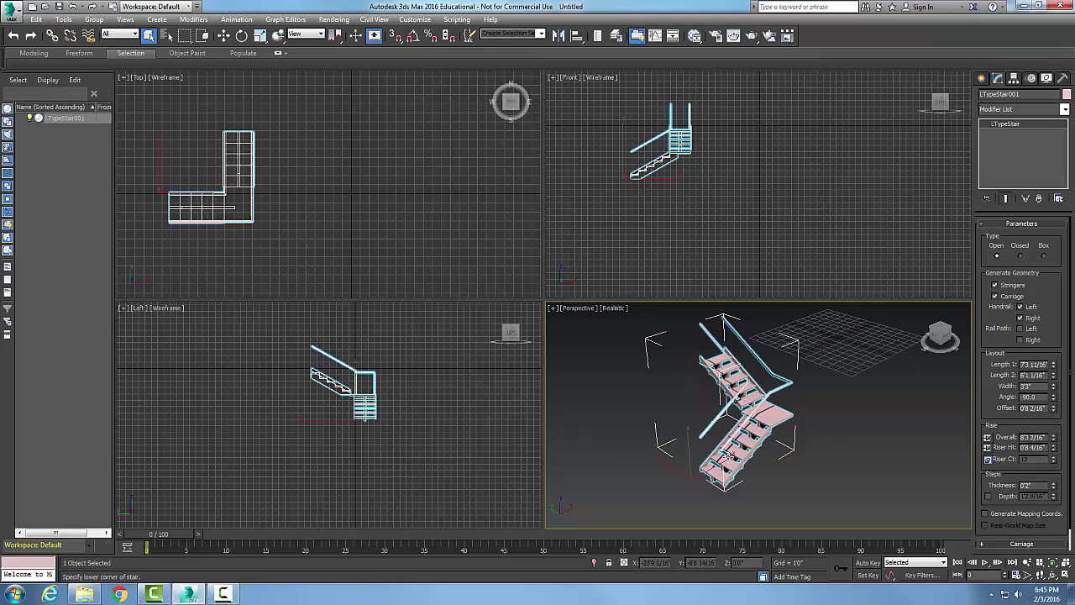
click(1021, 256)
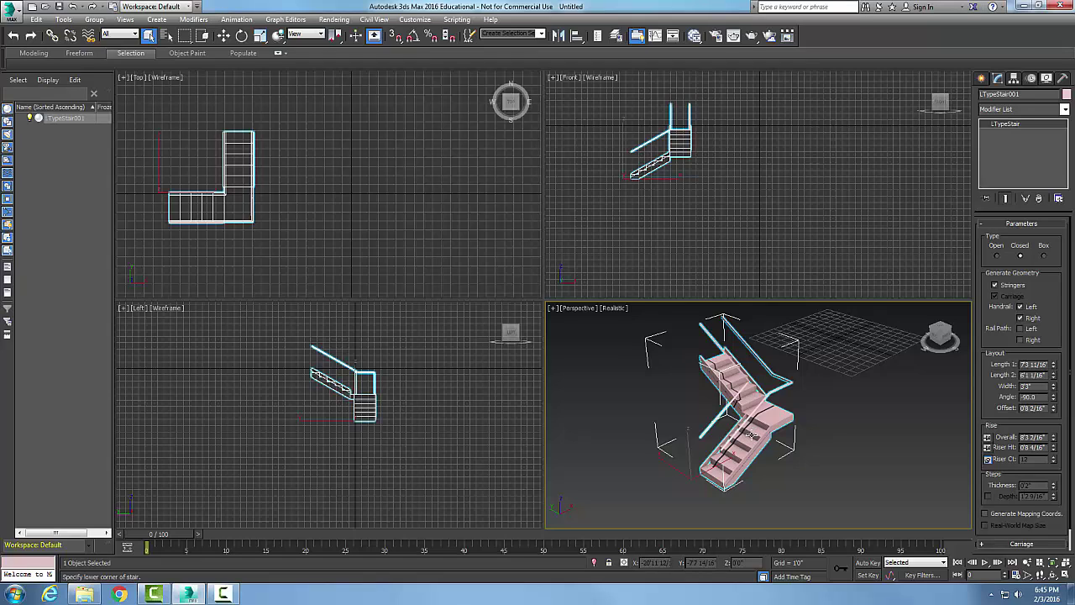
click(1043, 256)
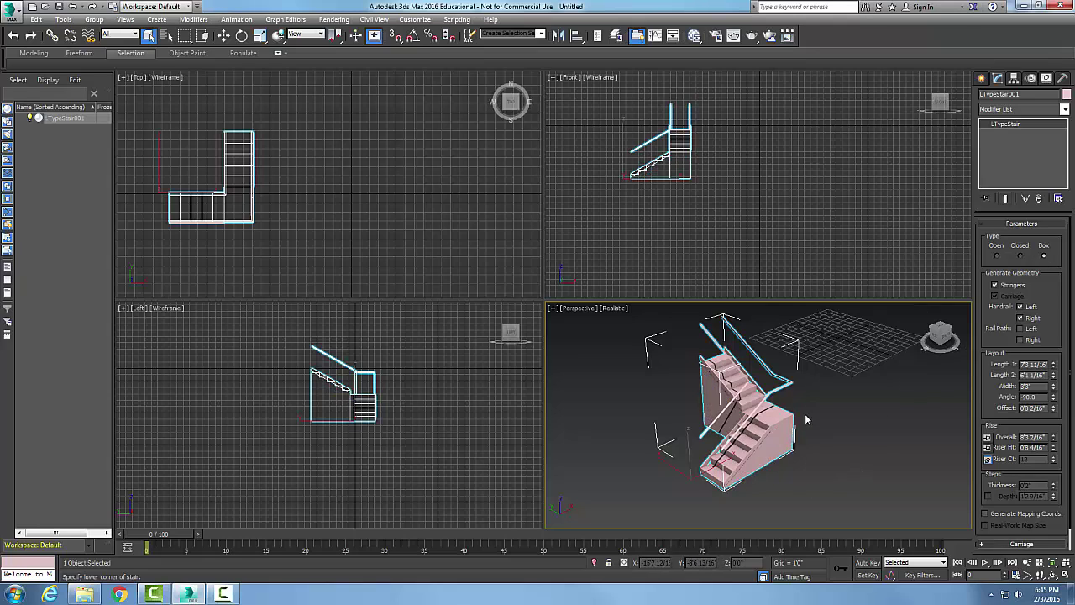
click(996, 256)
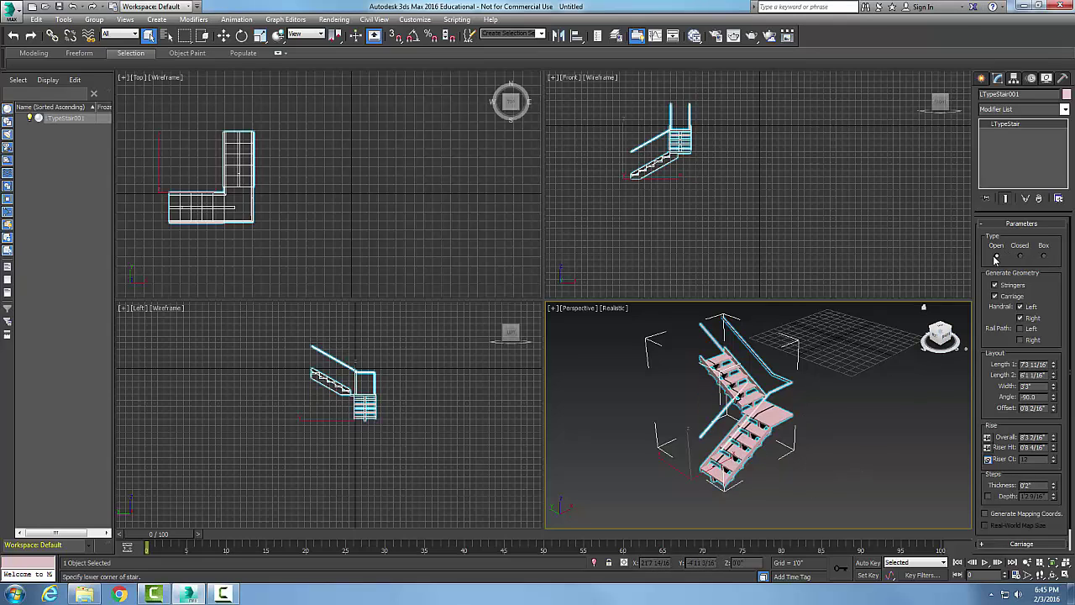
Turn off both handrails, toggle Stringers off and back on, and enable Carriage.
click(1021, 307)
click(1020, 317)
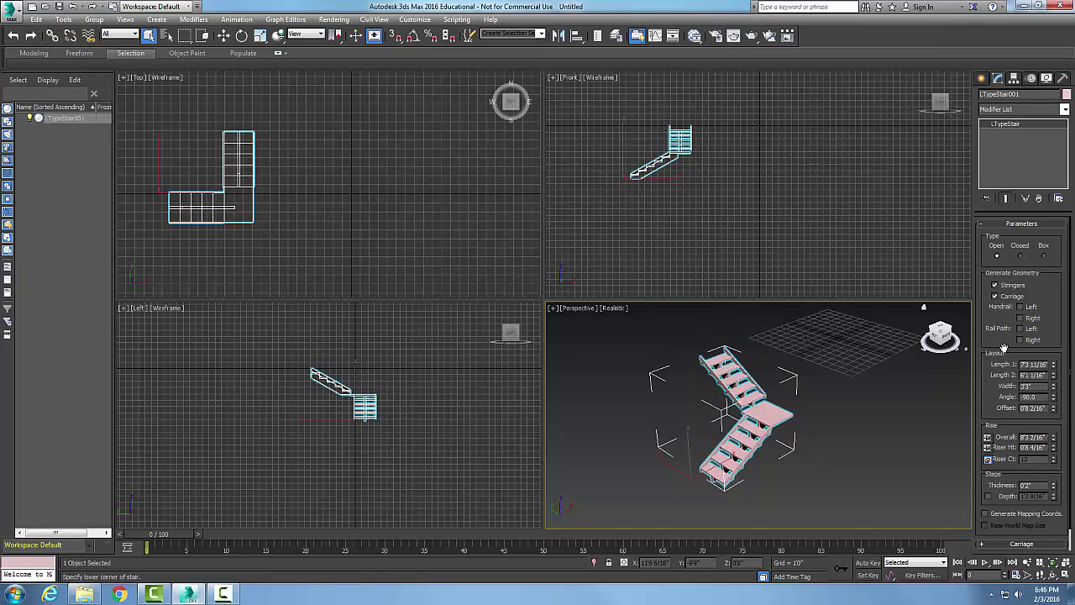
click(994, 286)
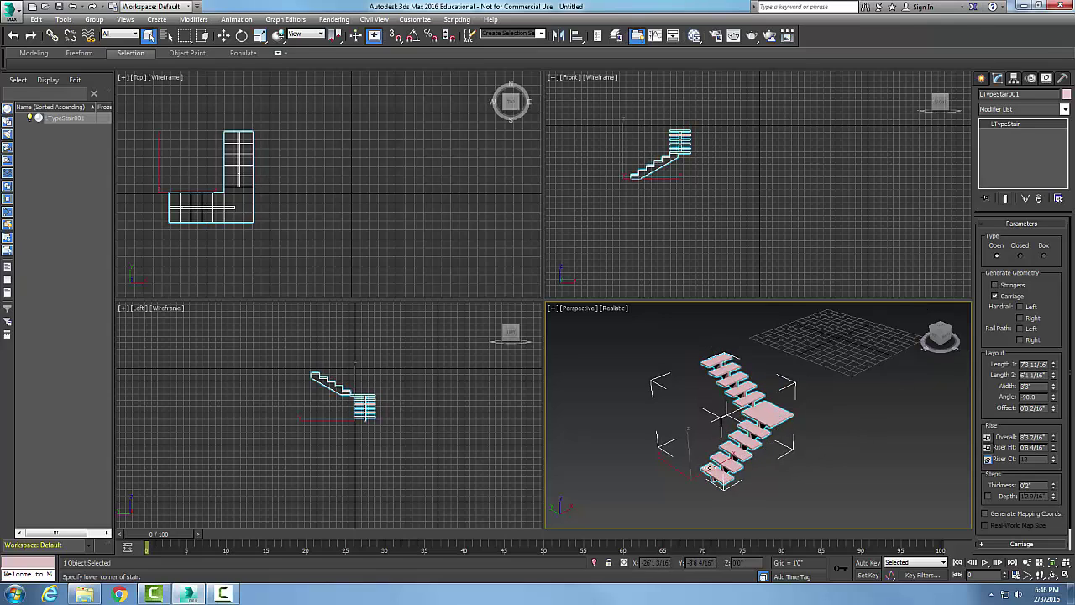
click(996, 287)
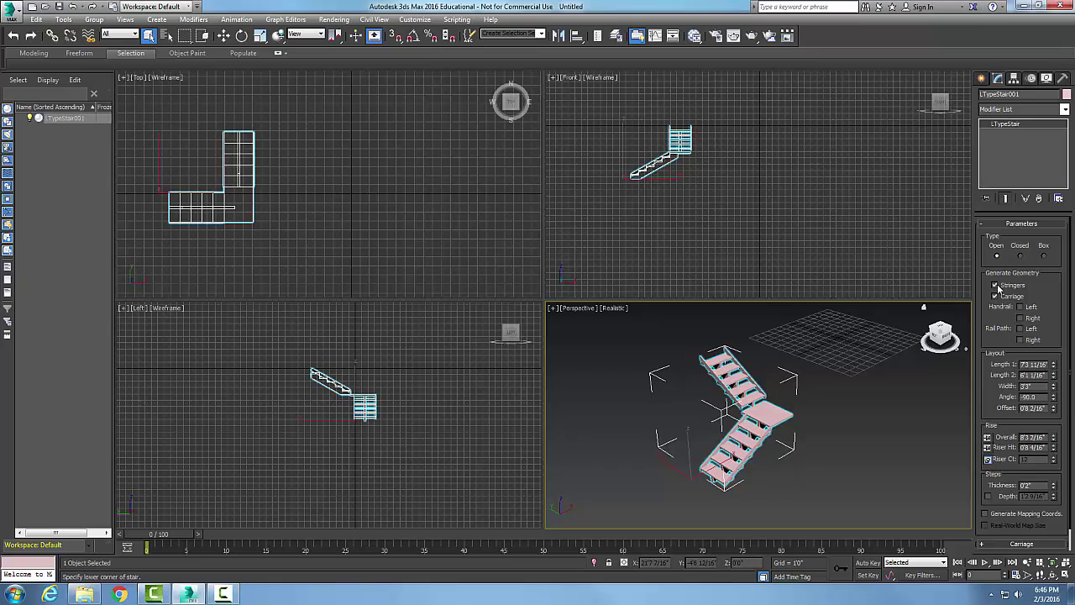
click(996, 287)
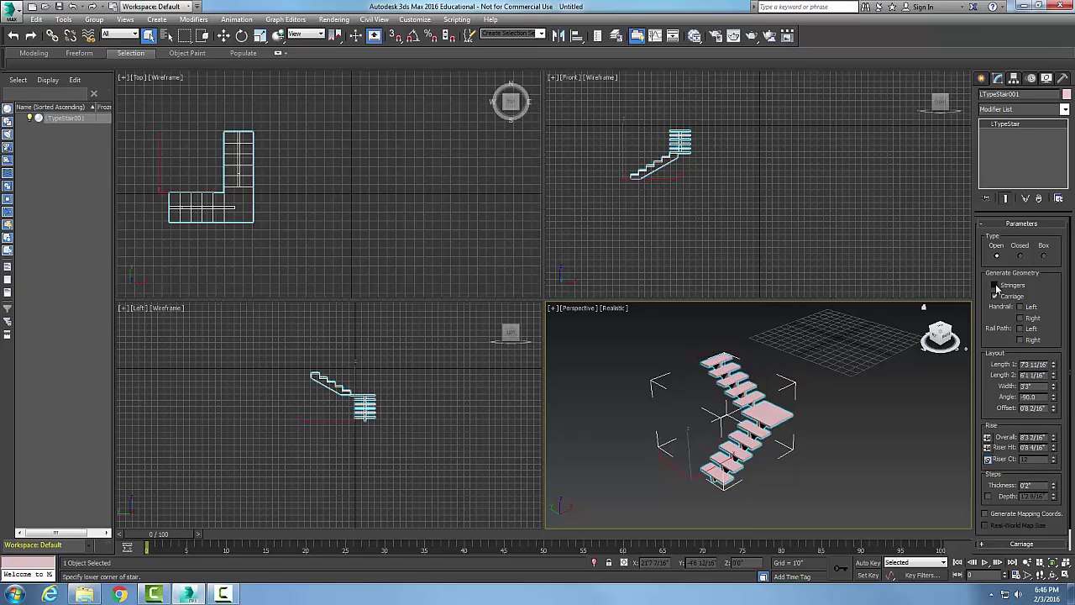
click(996, 287)
click(995, 297)
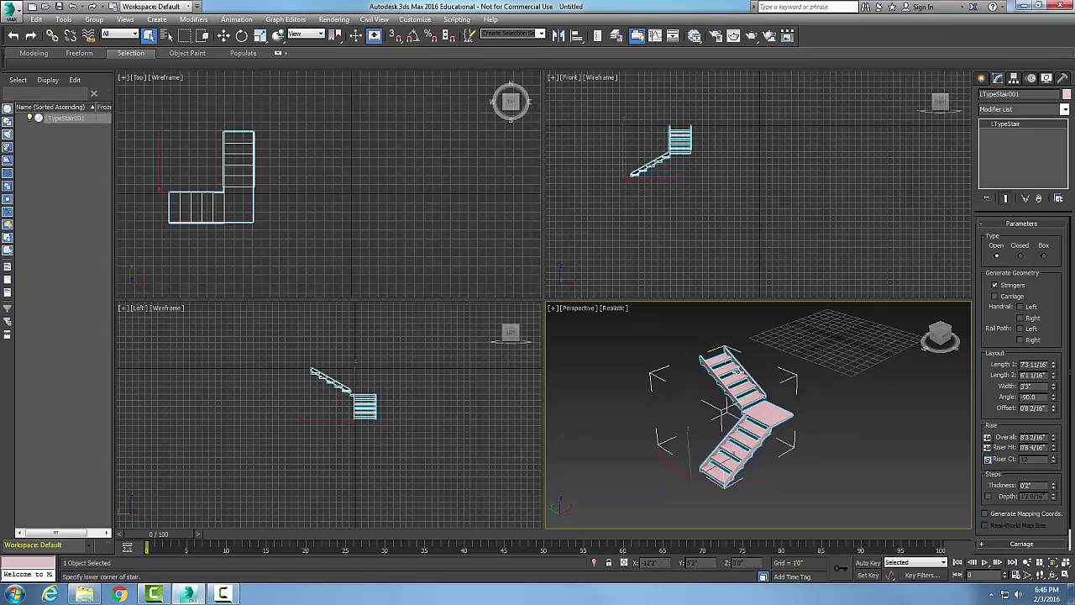
click(996, 297)
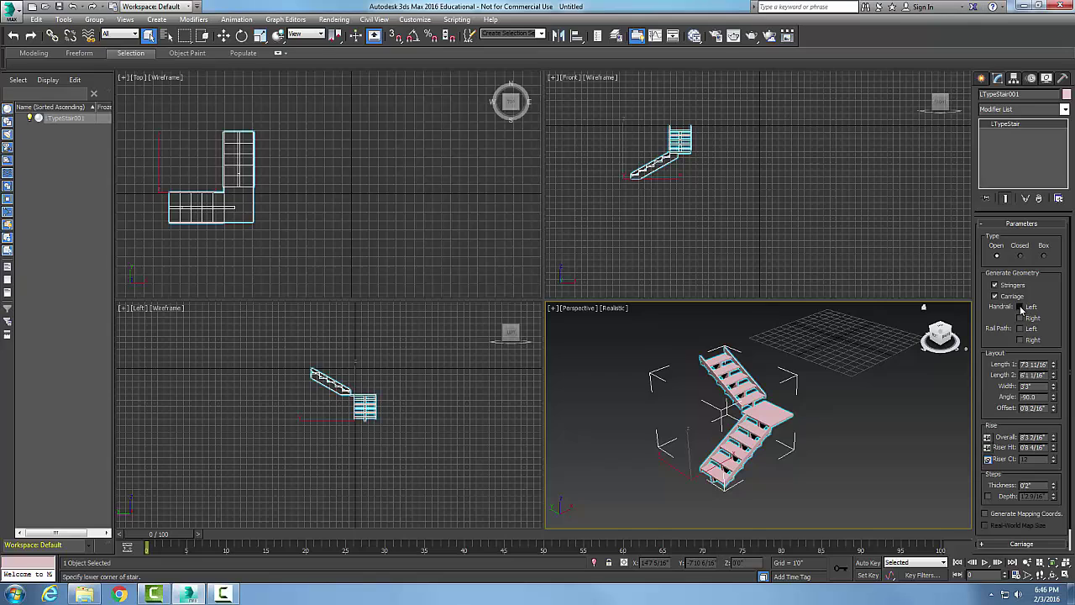
Enable left and right handrails, briefly toggling both rail paths on and off again.
click(1020, 307)
click(1021, 318)
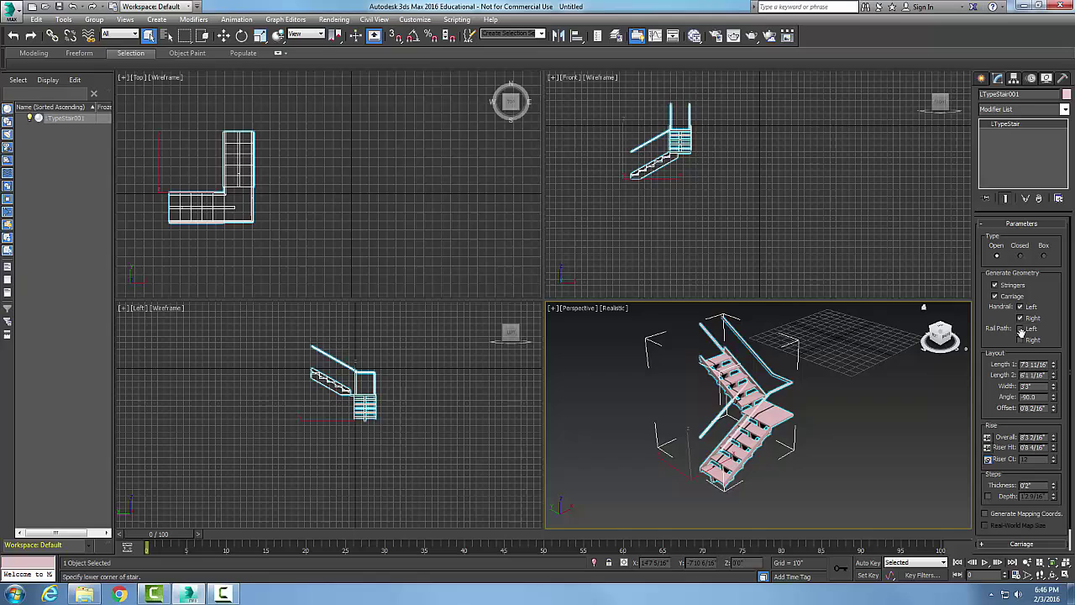
click(1021, 329)
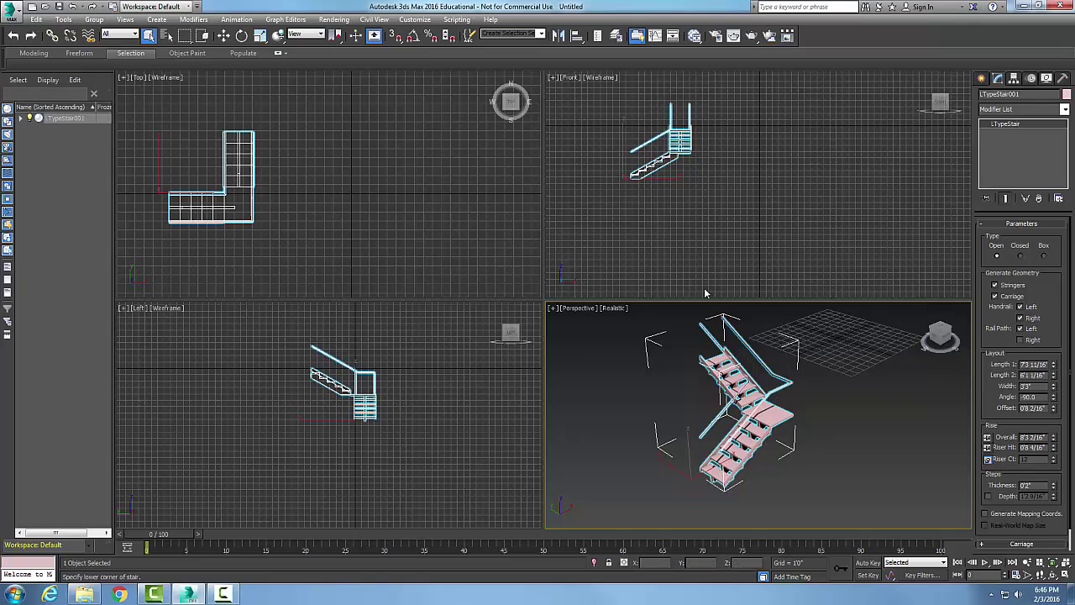
click(1021, 340)
click(1020, 329)
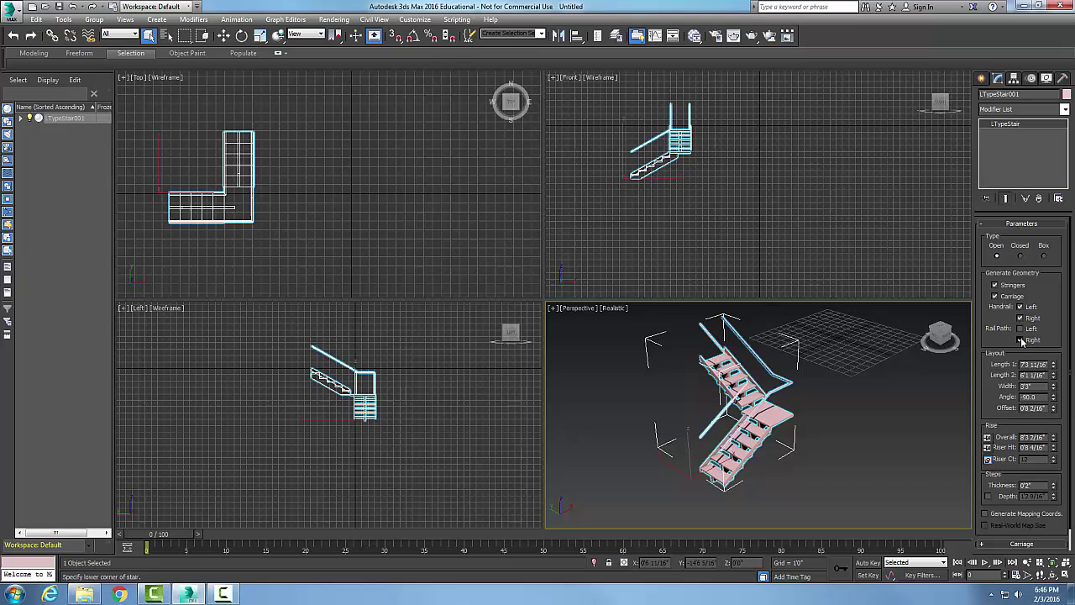
click(1020, 340)
Set the stair Width to 4'0" and the Overall rise to 8'0".
key(Return)
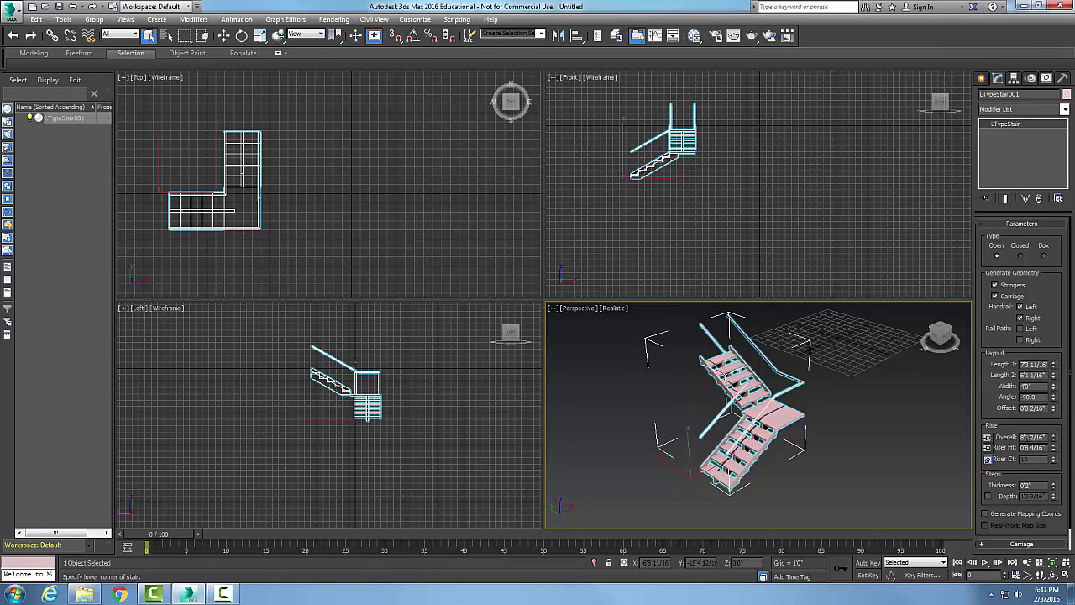
text(8')
key(Tab)
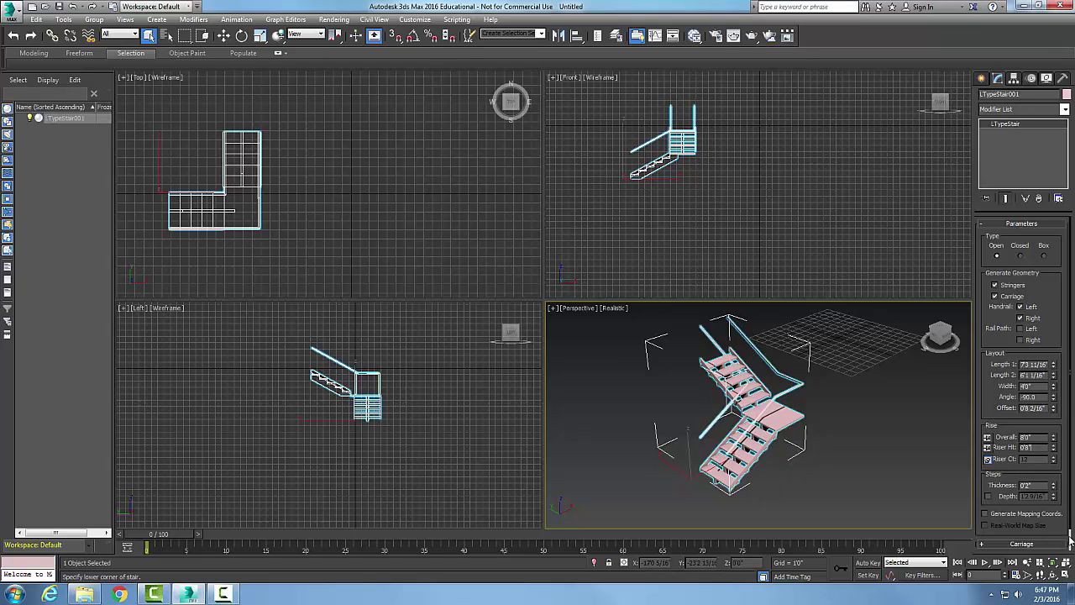
In the Carriage rollout, change the carriage Depth to 0'8".
scroll(1069, 541, down, 1)
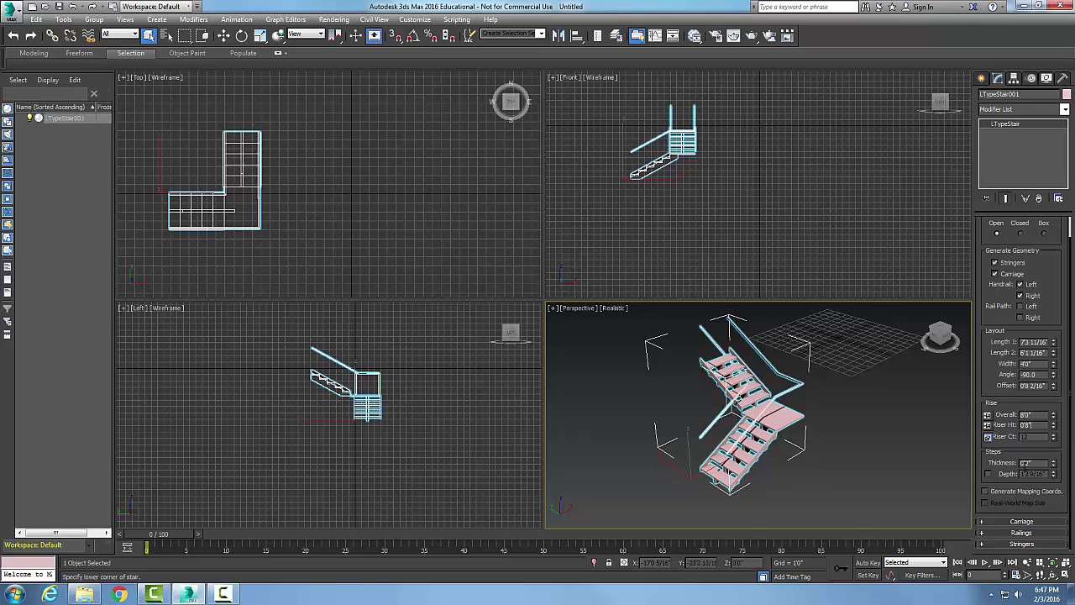
click(981, 522)
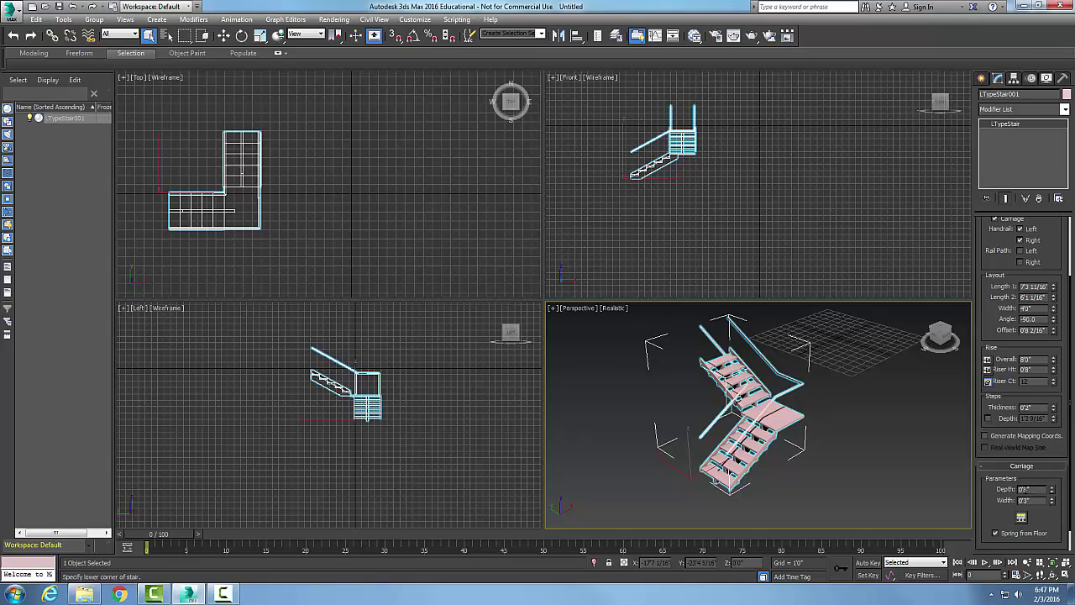
text(8)
key(Return)
Review the Railings Height, Offset, Segments and Radius values, then expand the Stringers rollout.
scroll(1020, 533, down, 1)
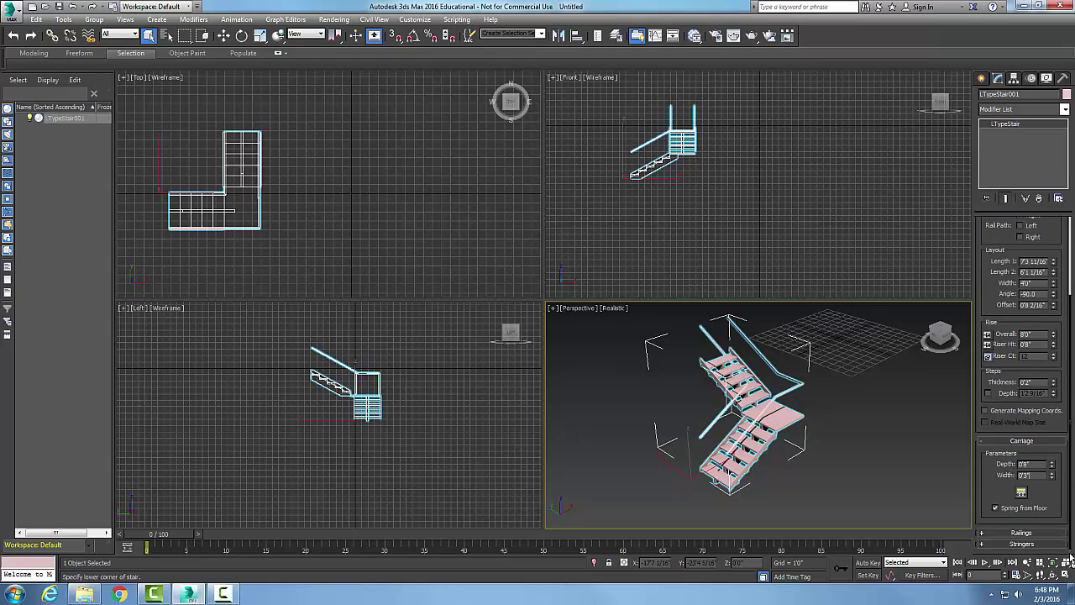
click(981, 533)
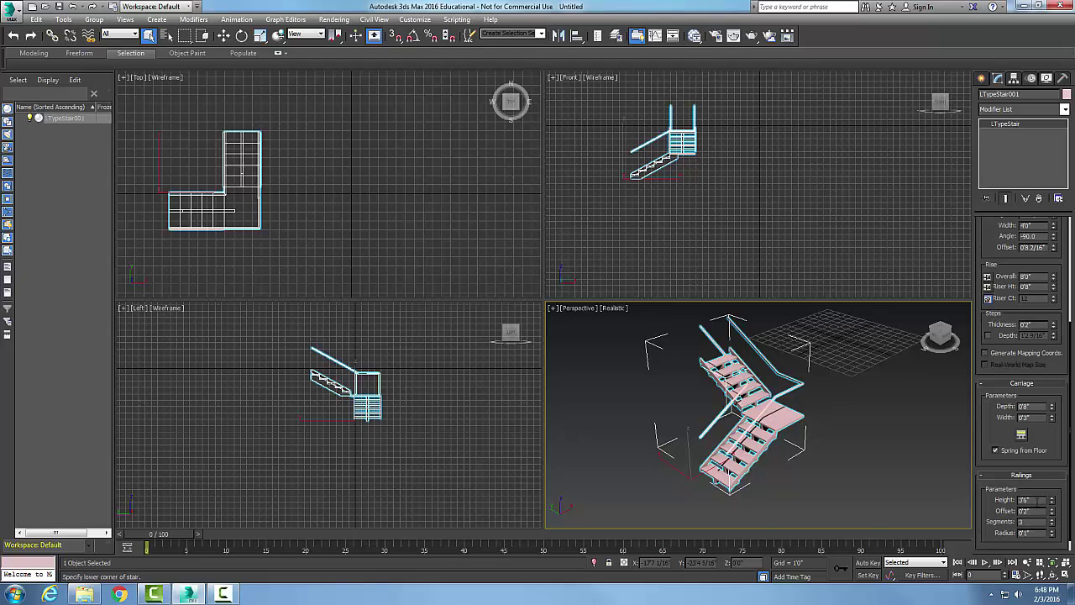
click(1034, 499)
key(Tab)
double_click(1028, 521)
double_click(1041, 532)
scroll(1070, 546, down, 1)
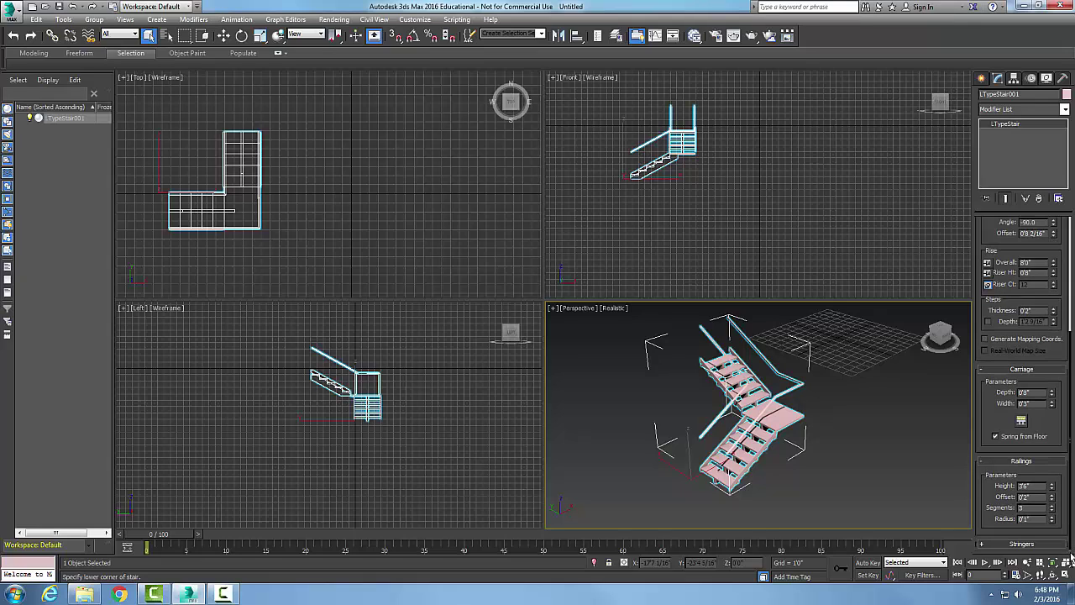
click(985, 547)
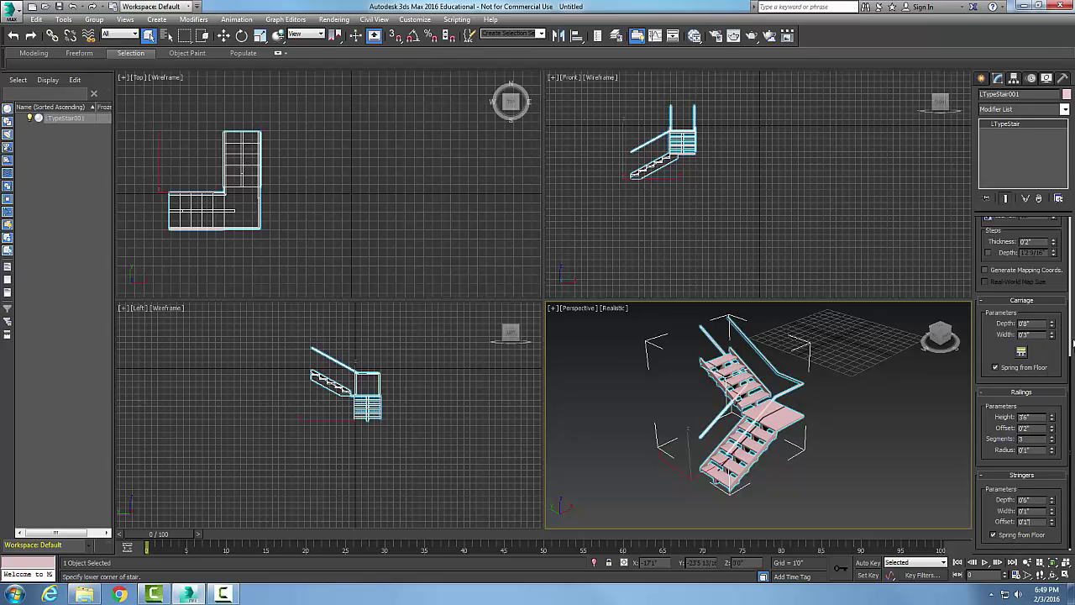
scroll(1072, 342, up, 3)
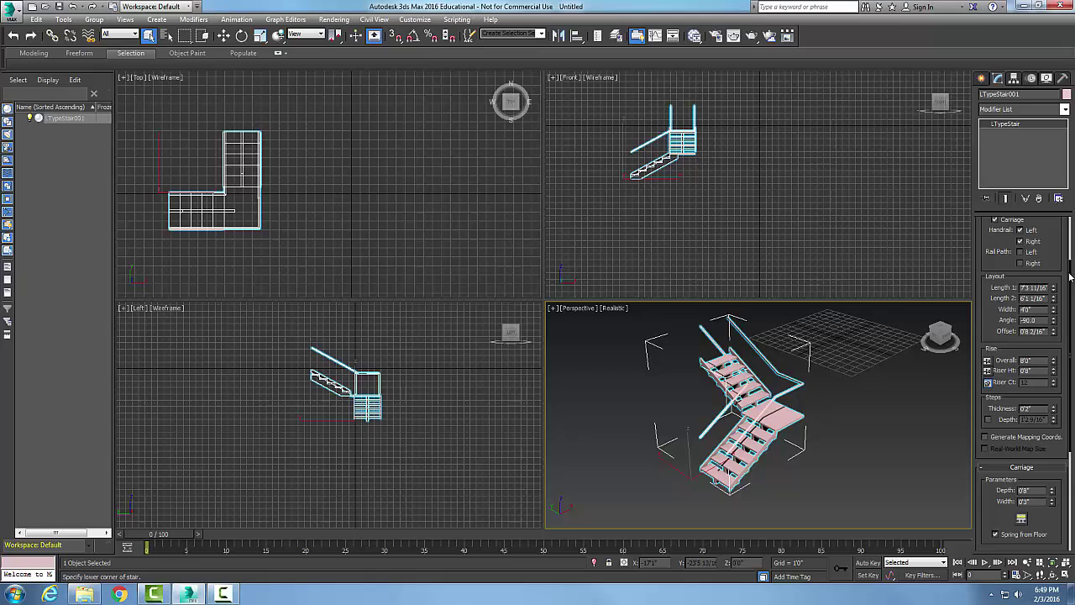
scroll(1070, 277, up, 1)
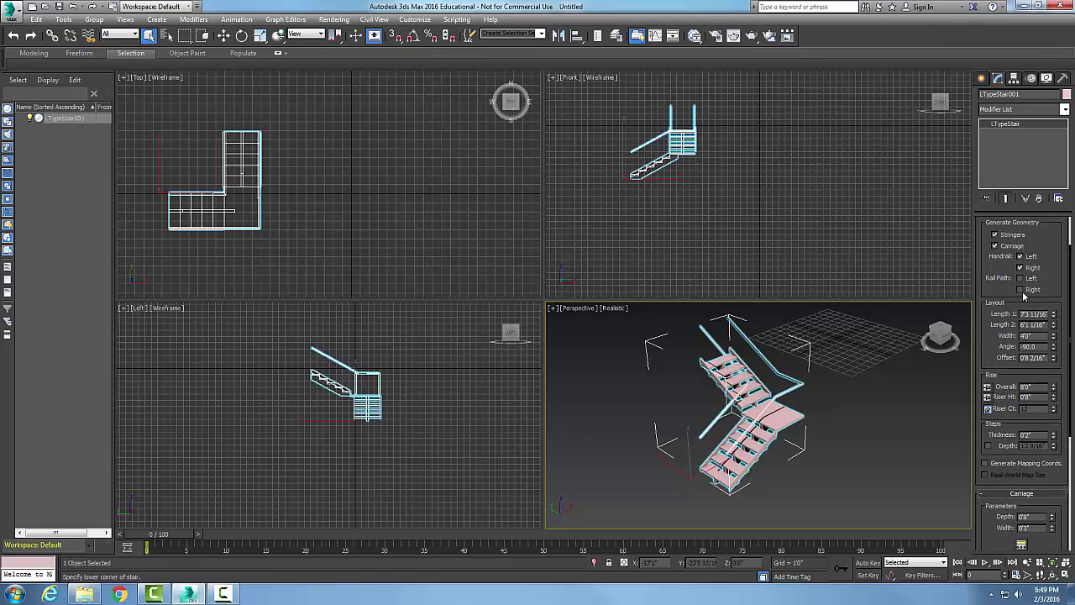
click(995, 246)
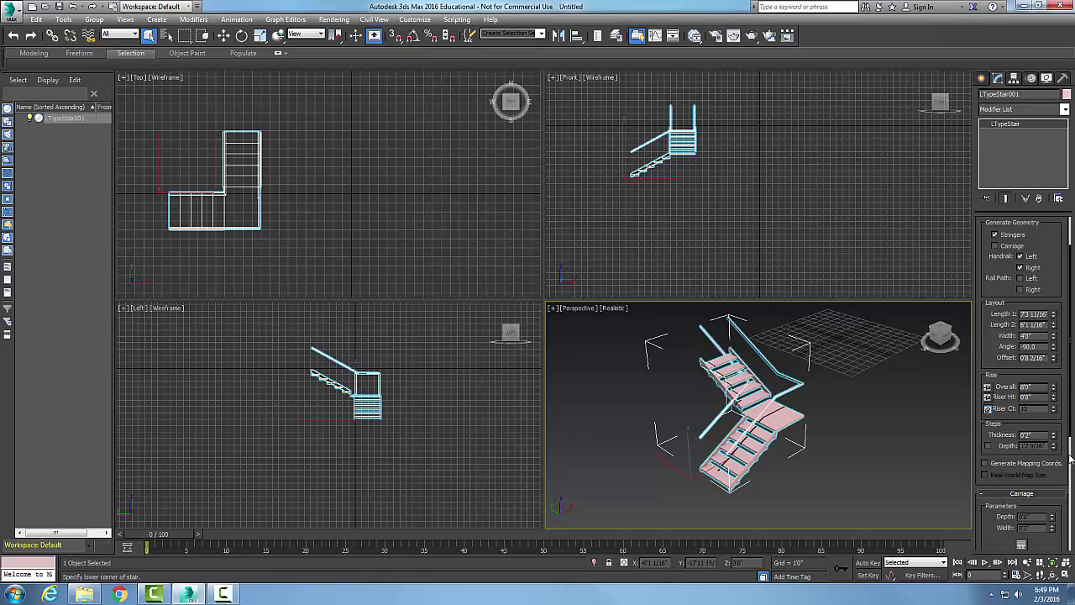
scroll(1070, 458, down, 5)
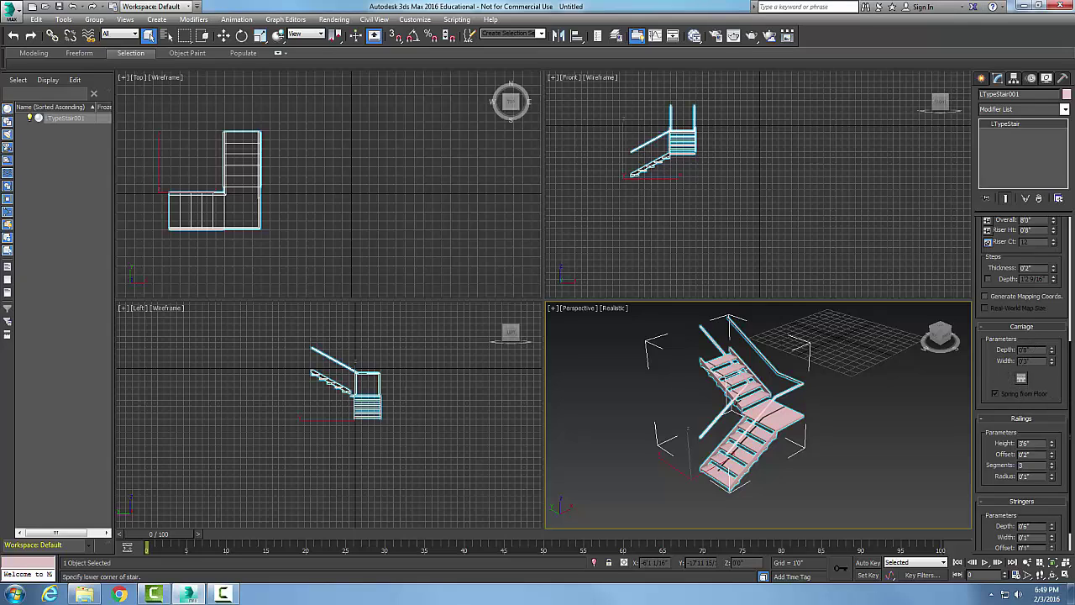
scroll(1065, 340, up, 5)
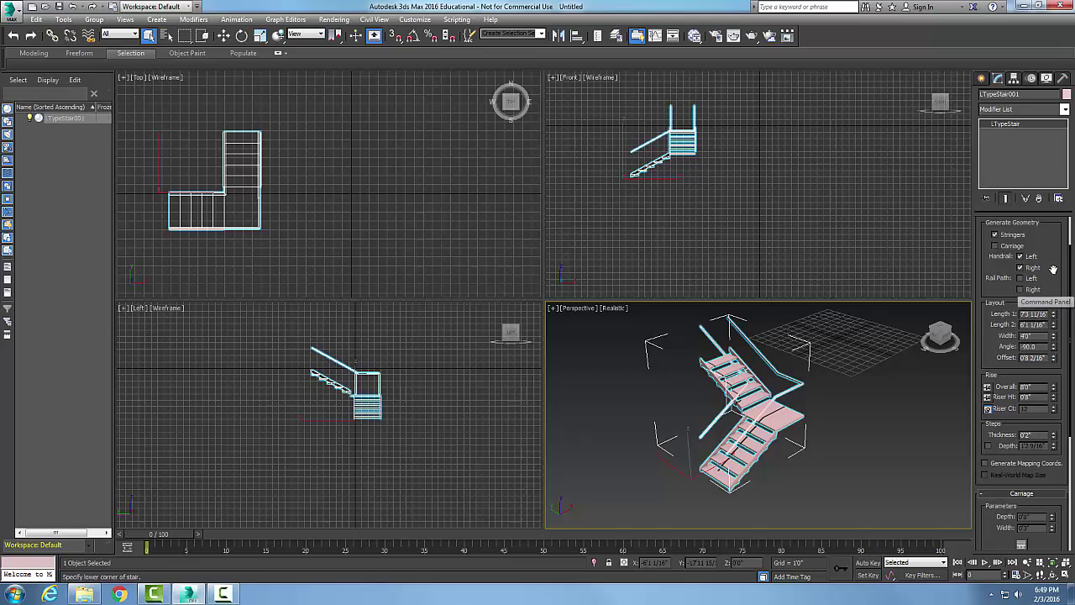
click(994, 245)
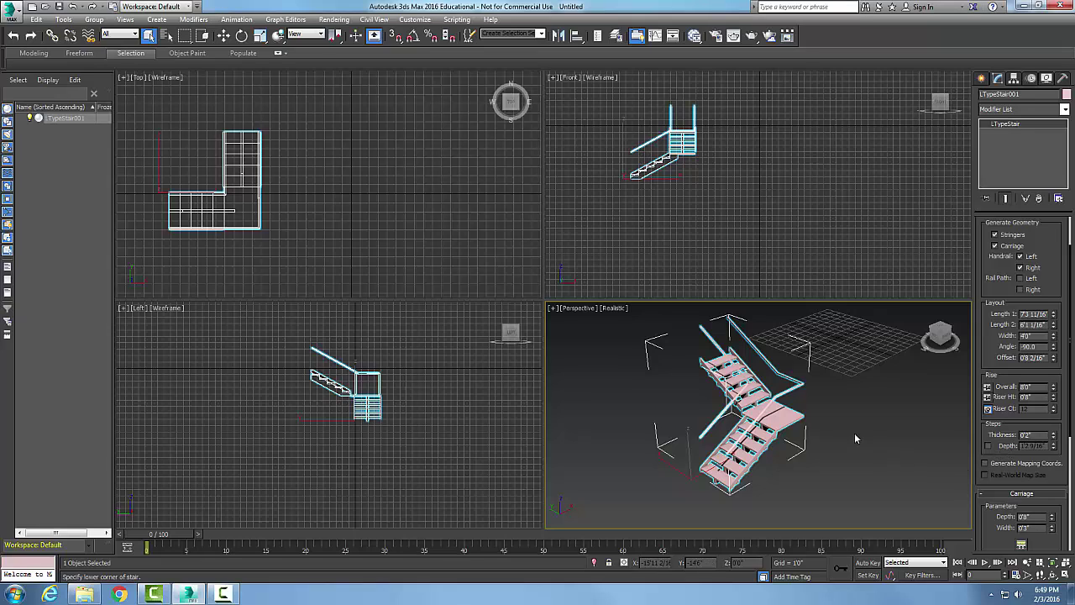
click(1053, 349)
double_click(1028, 345)
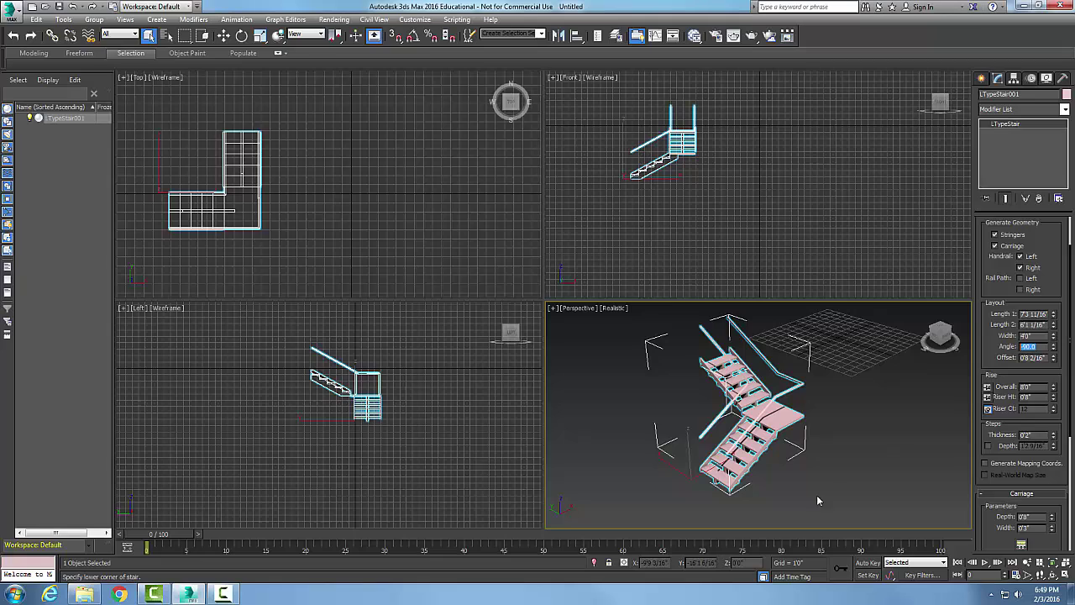